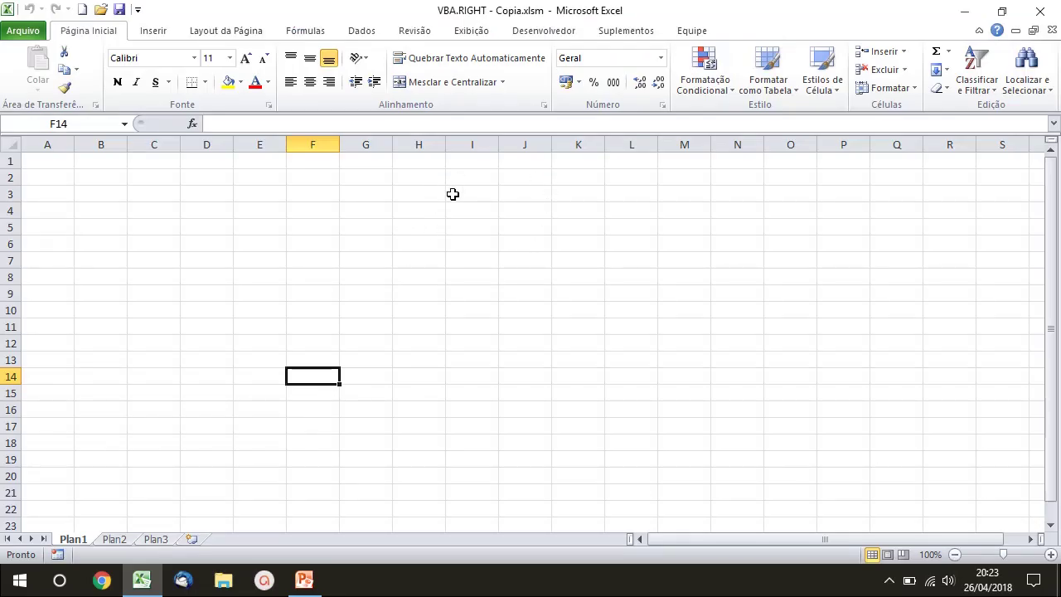
Open the VBA editor and Project Explorer, open UserForm1's design and select the result textbox.
key(alt+F11)
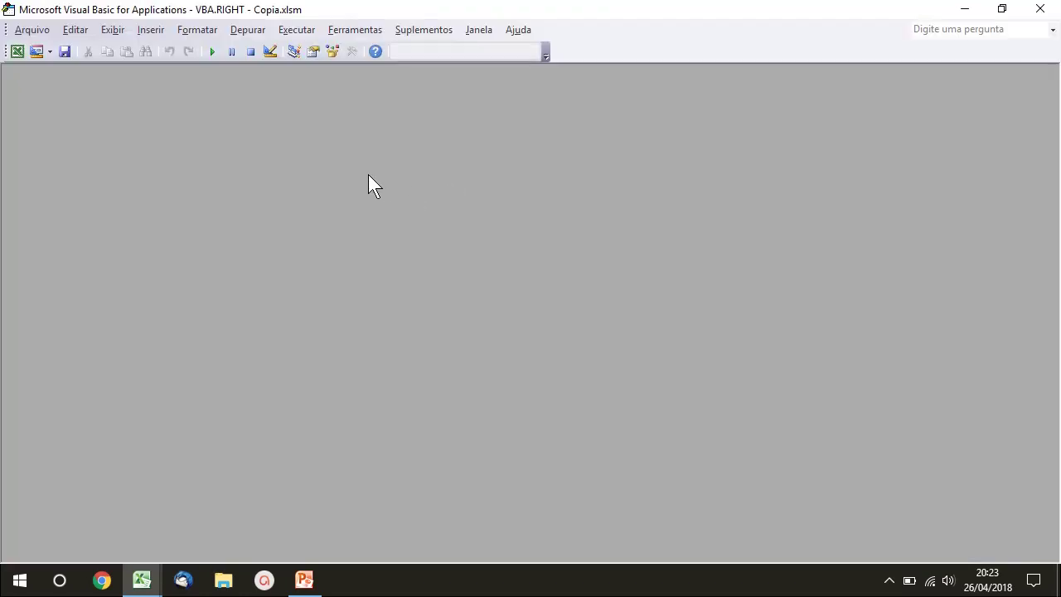
key(ctrl+r)
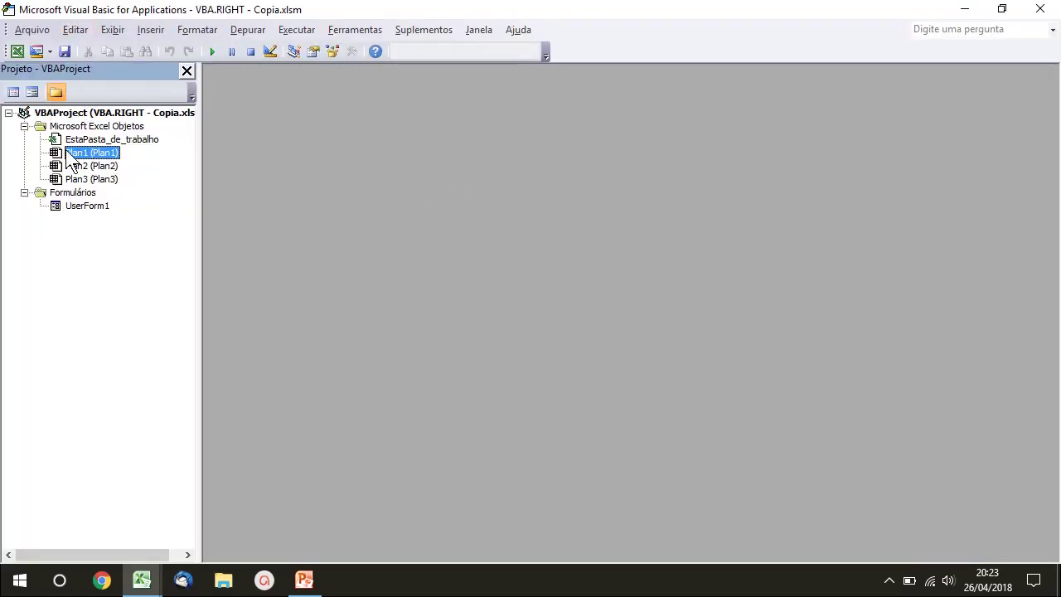
double_click(82, 205)
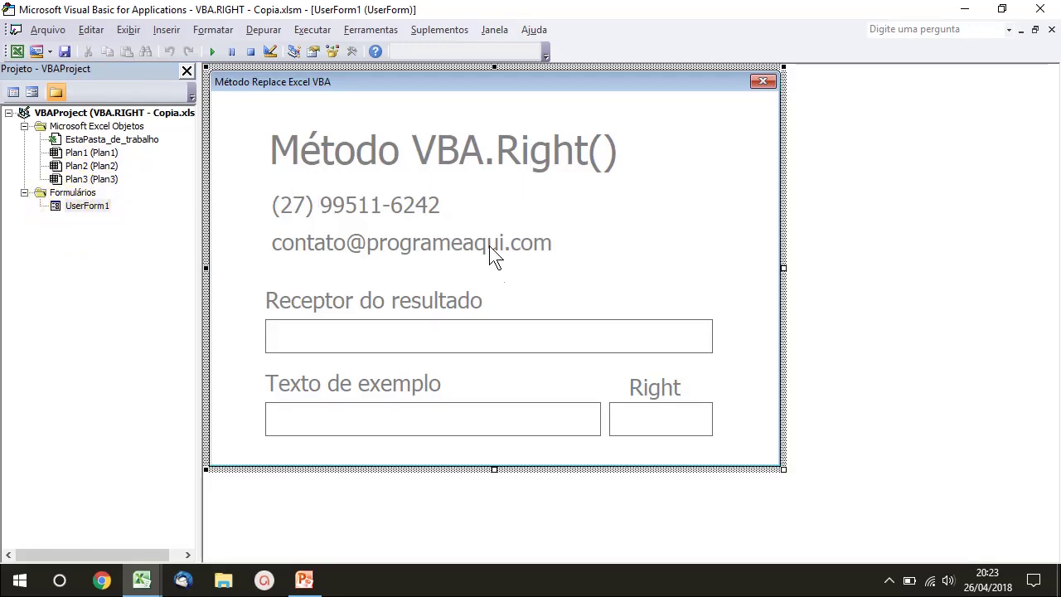
click(377, 340)
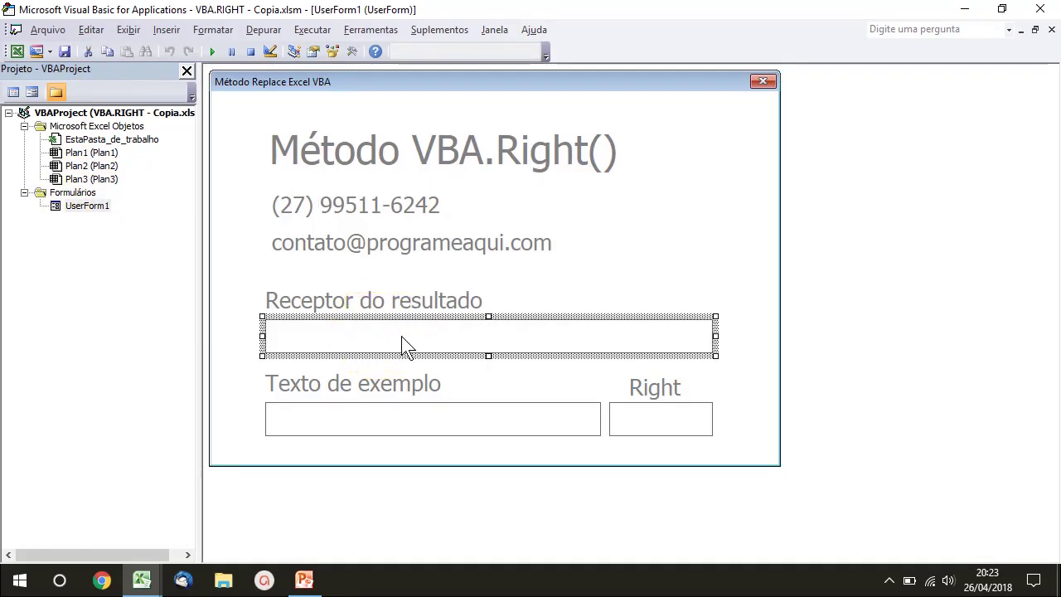
Check in Properties that the textboxes are named txtReceptor, txtTextoOriginal and txtRight.
key(F4)
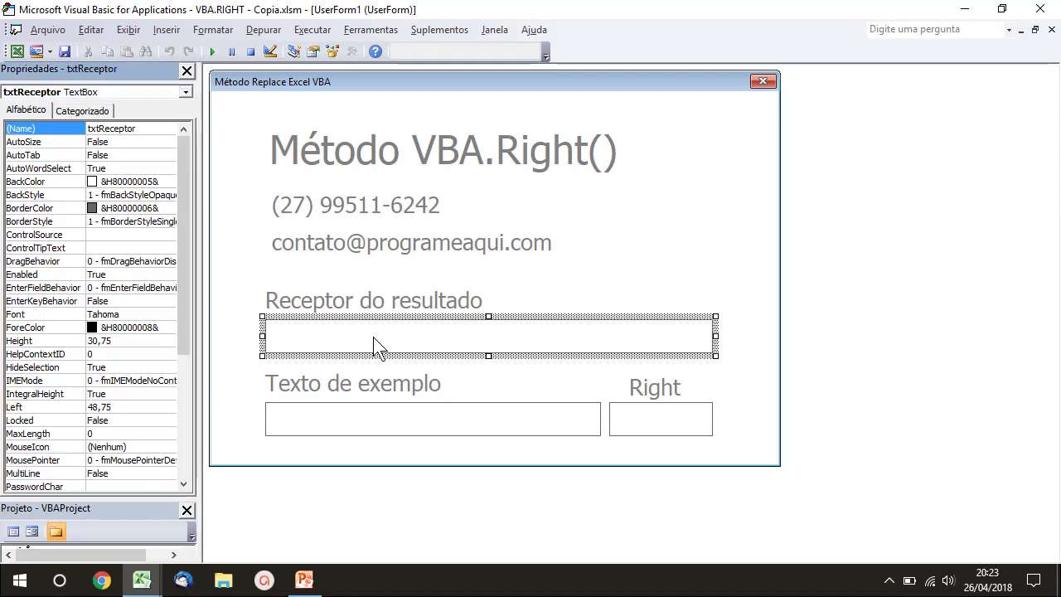
double_click(149, 128)
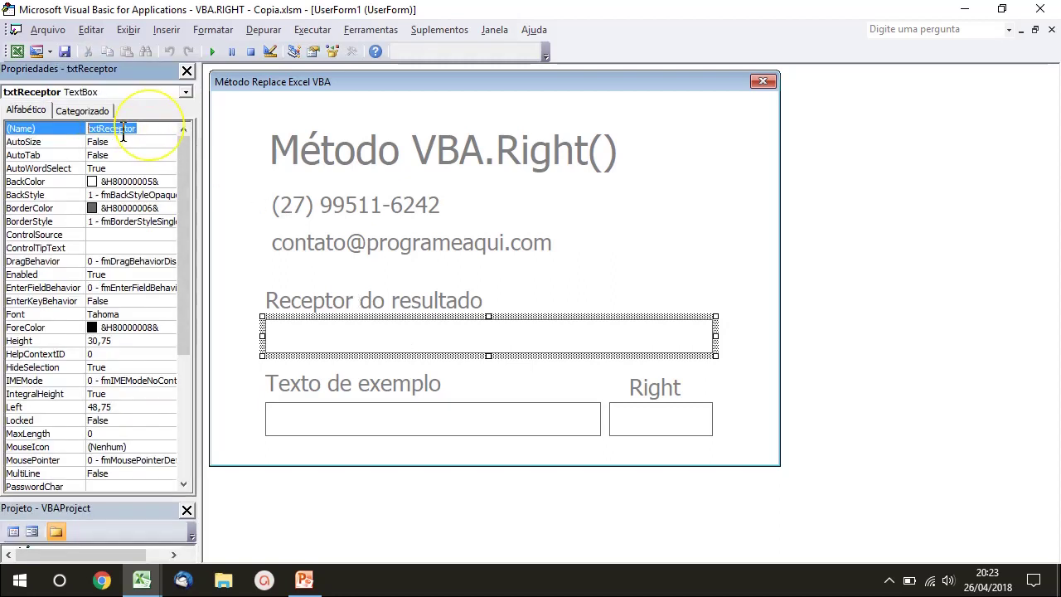
click(294, 410)
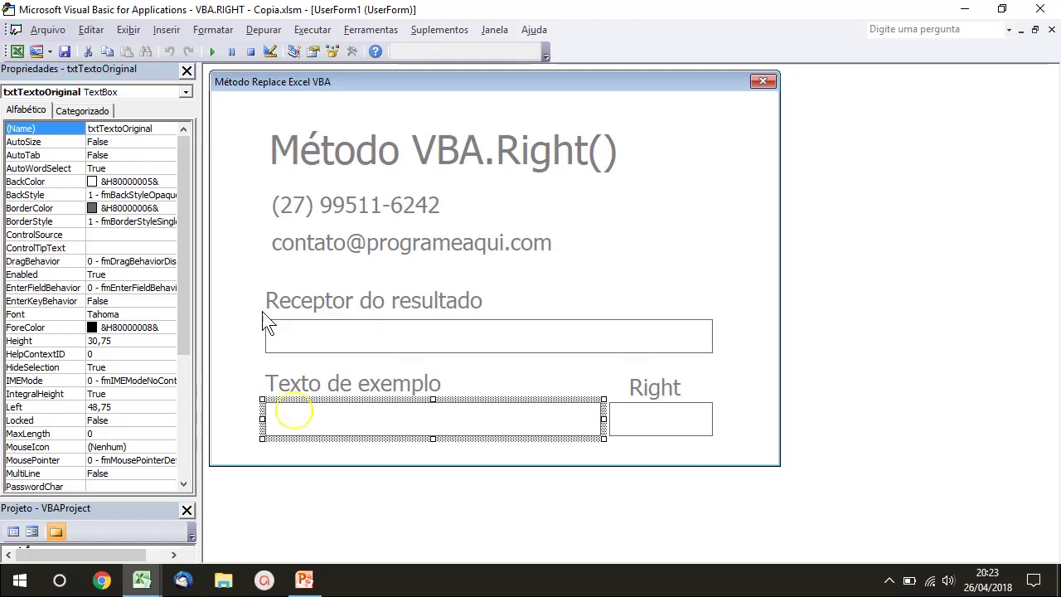
double_click(154, 128)
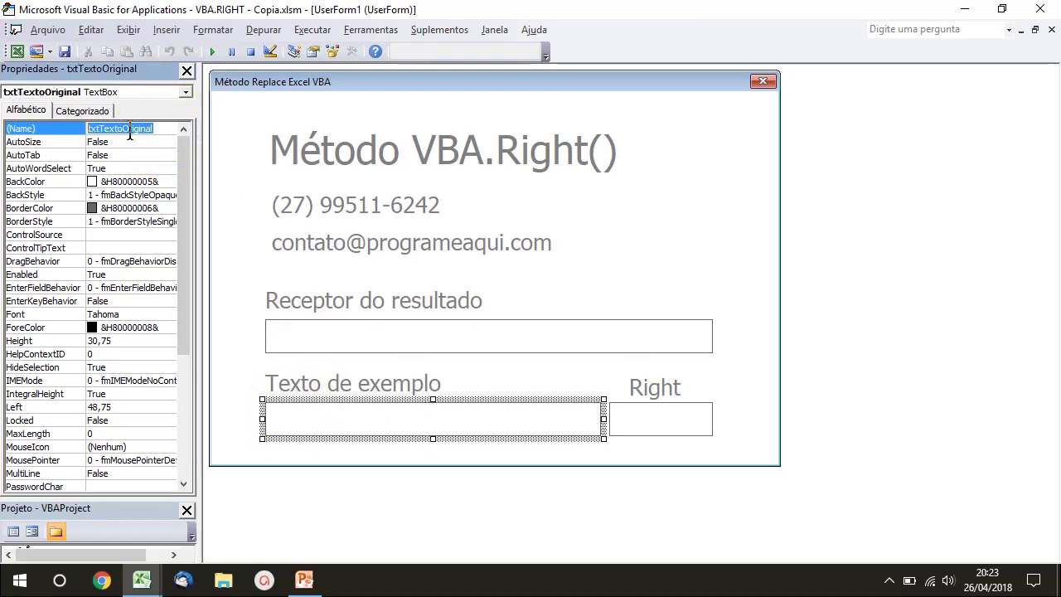
click(650, 430)
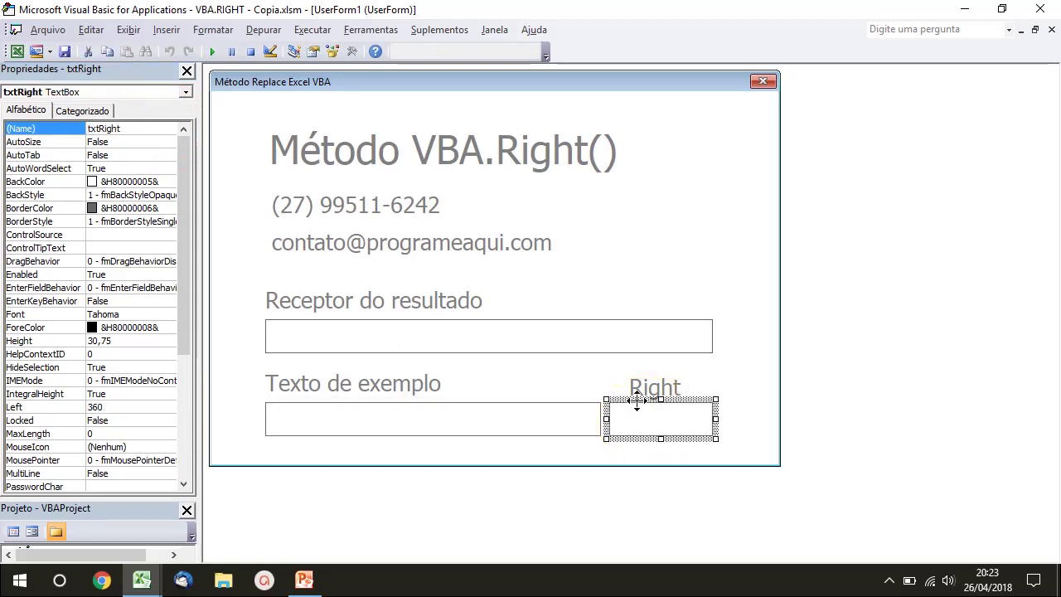
click(493, 340)
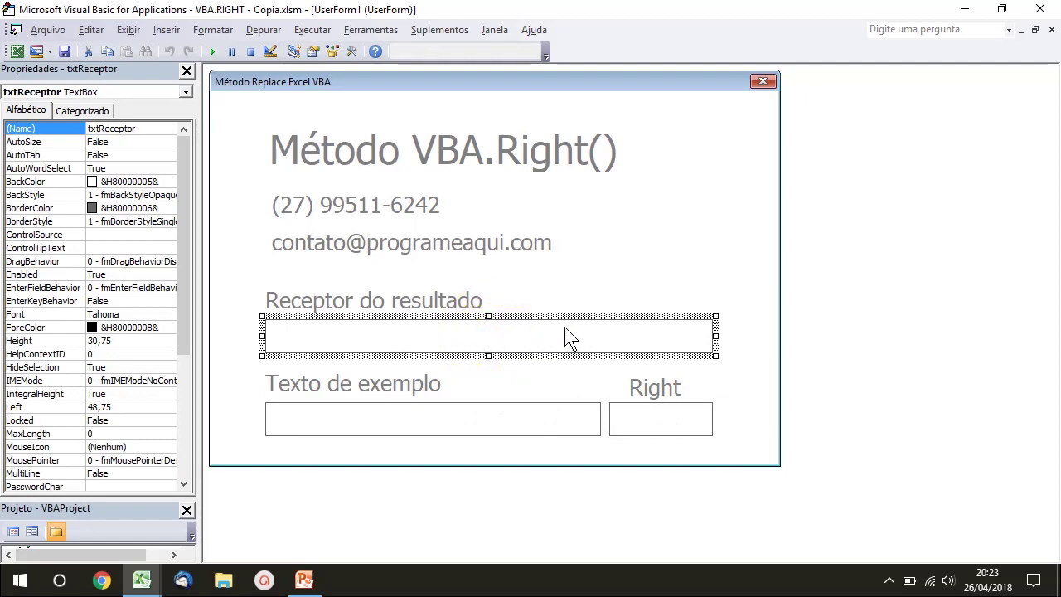
click(709, 296)
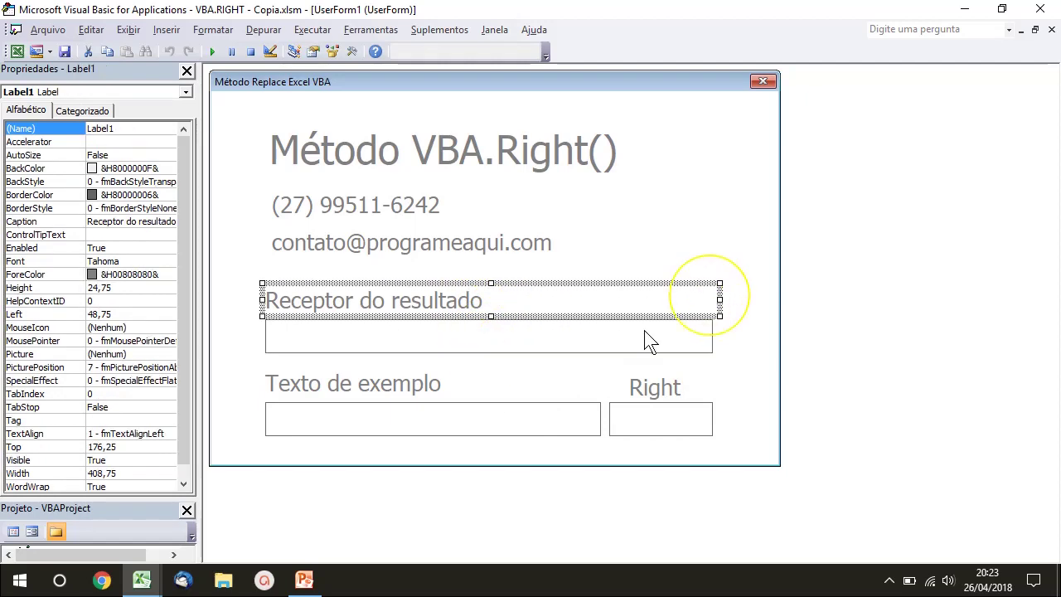
click(643, 421)
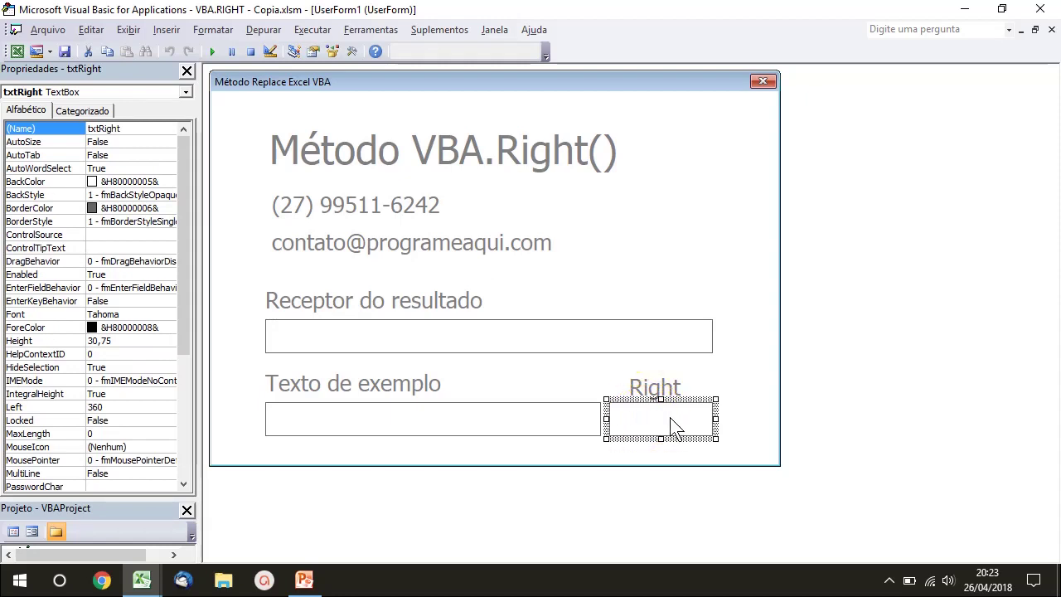
Create the txtRight_Change procedure and start the line 'txtReceptor.Text = VBA.Right('.
double_click(671, 422)
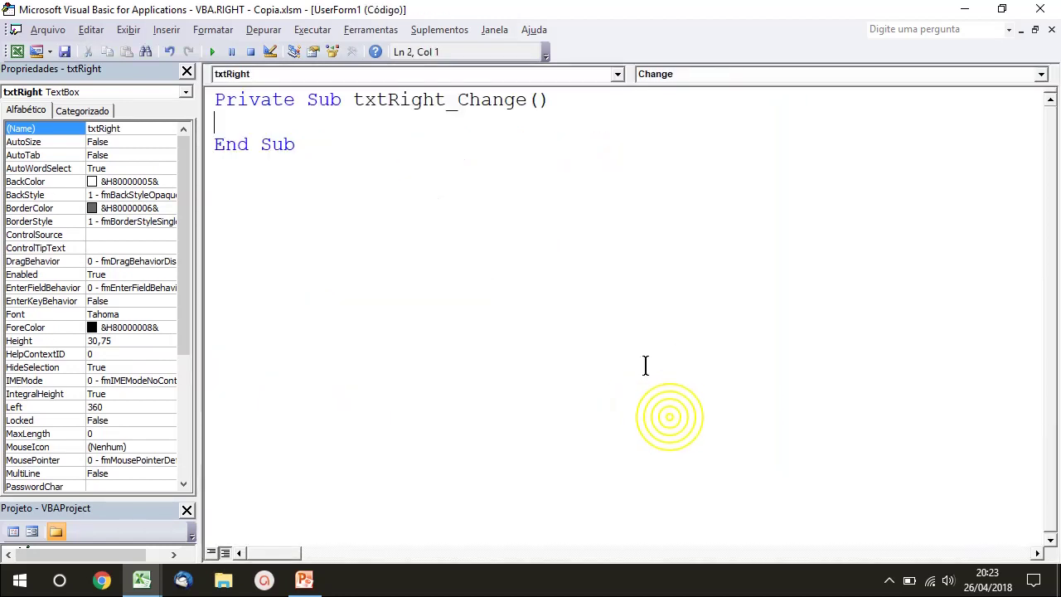
text(TXT)
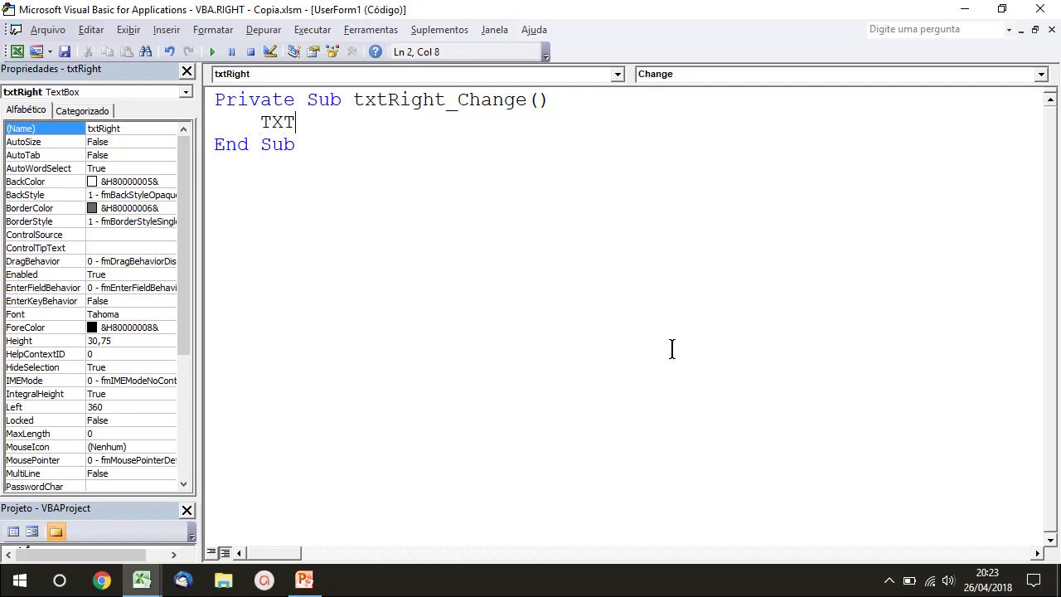
text(RE)
key(ctrl+space)
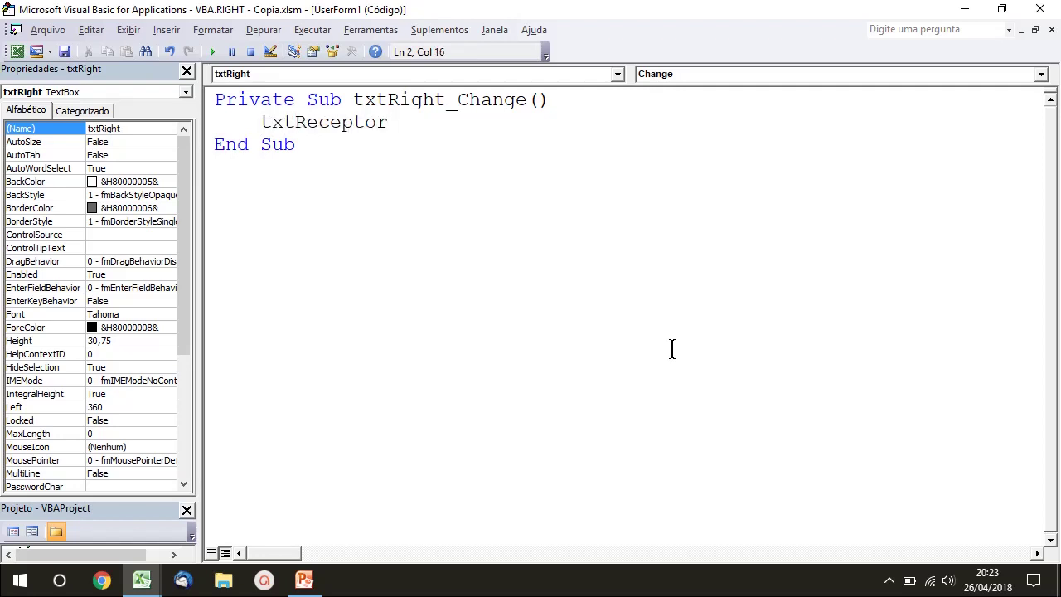
text(.TE)
key(space)
text(= )
text(VBA.RI)
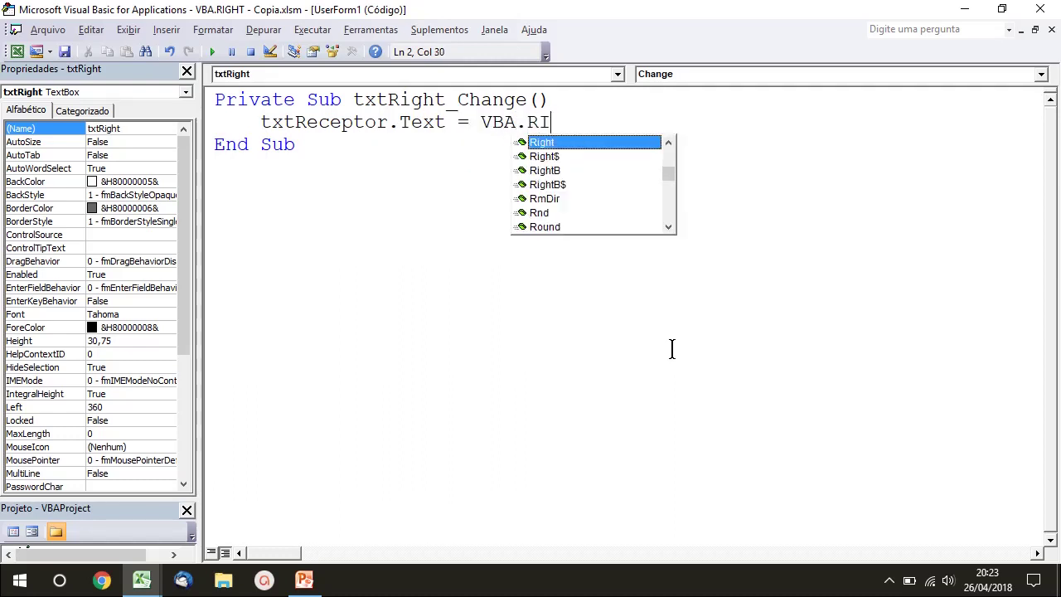
key(Tab)
text(()
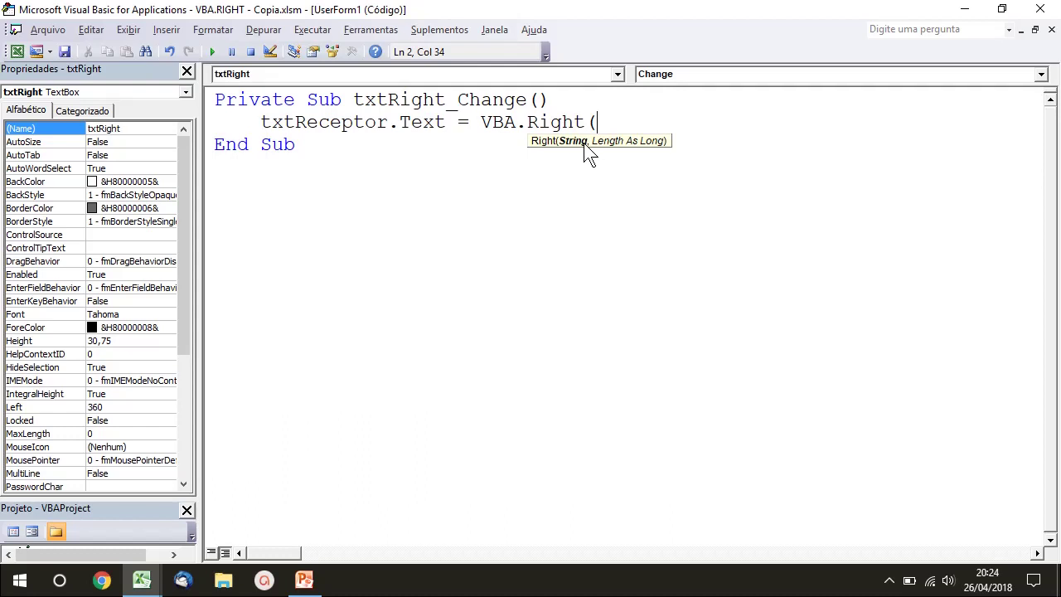
Recheck the example textbox's name, then finish the call with txtTextoOriginal.Text and txtRight.Text arguments.
click(186, 72)
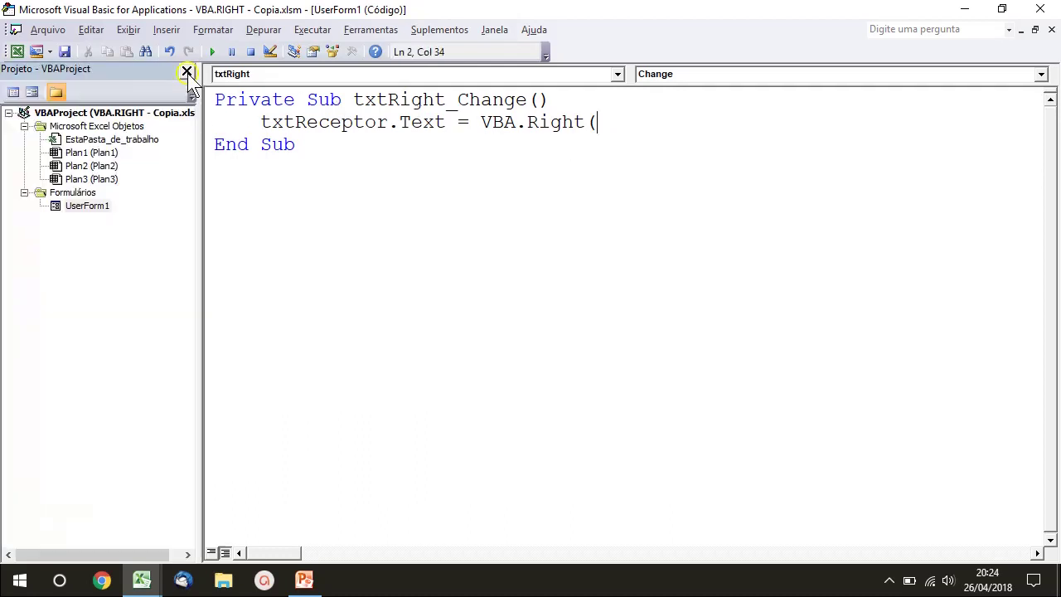
double_click(79, 208)
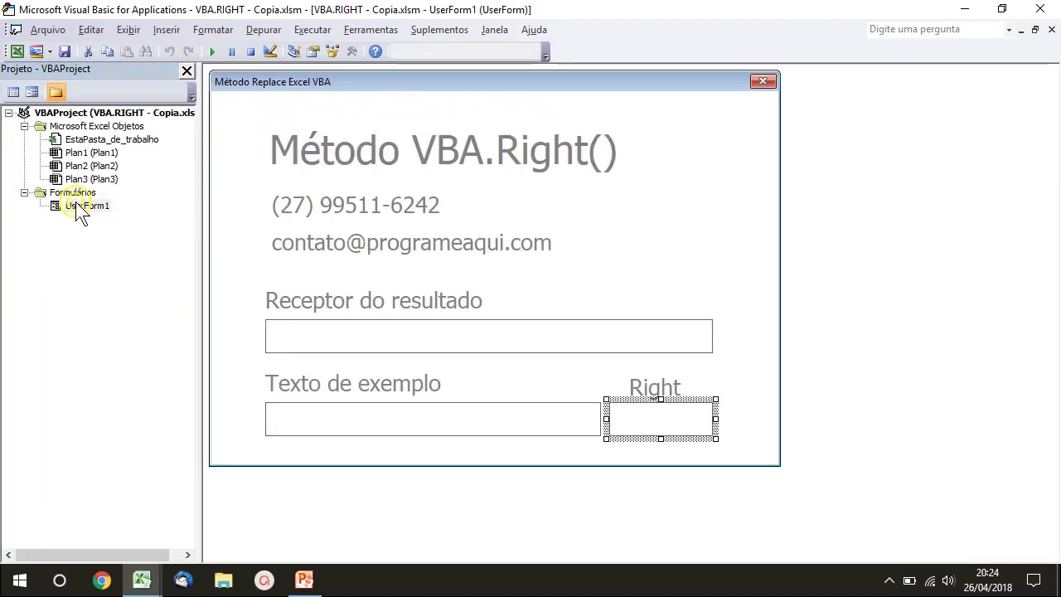
click(348, 412)
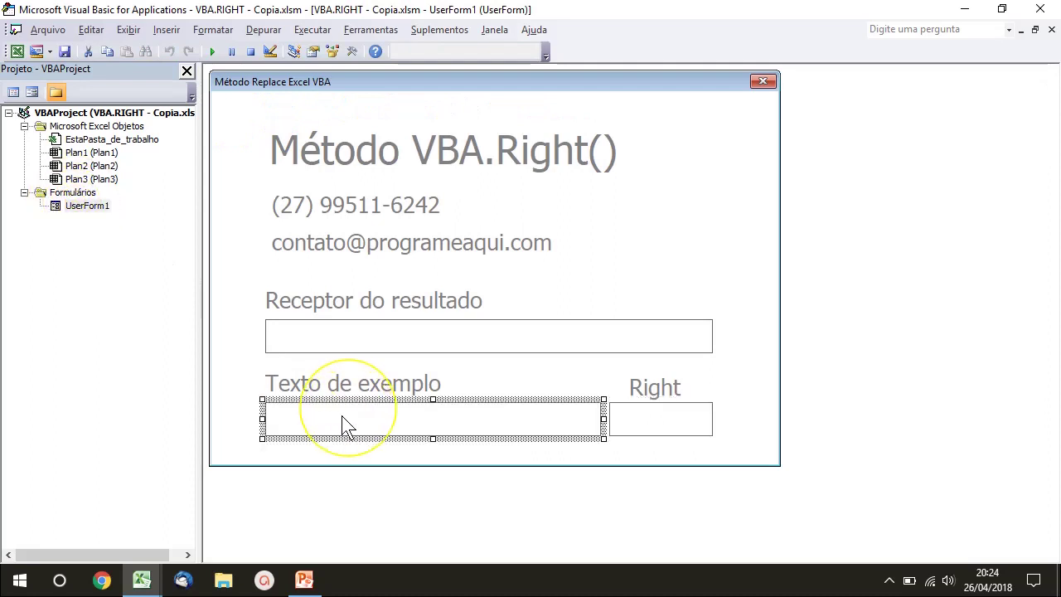
double_click(651, 421)
click(612, 123)
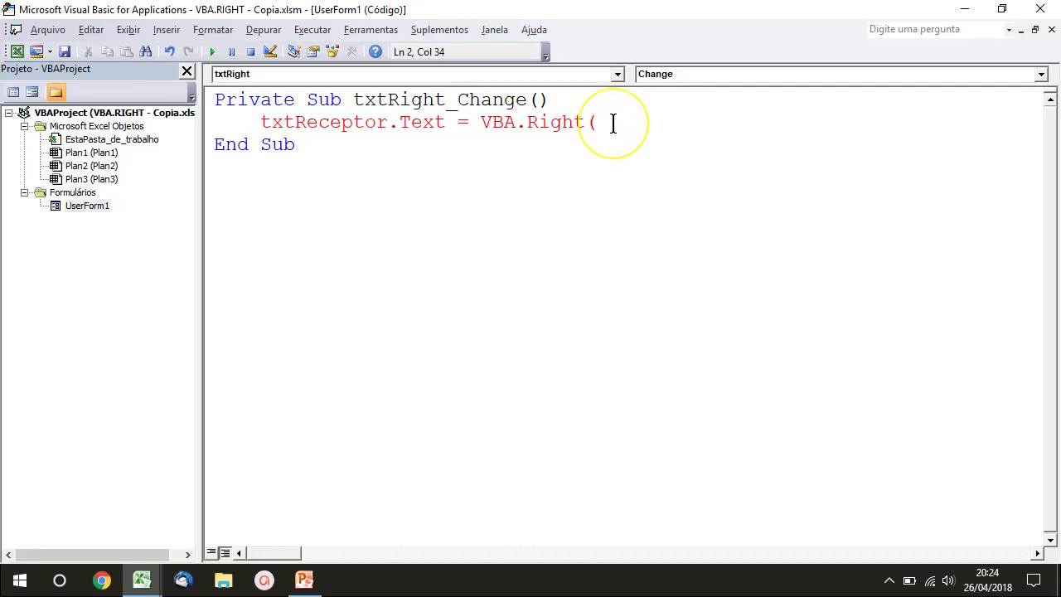
text(txtTextoOriginal)
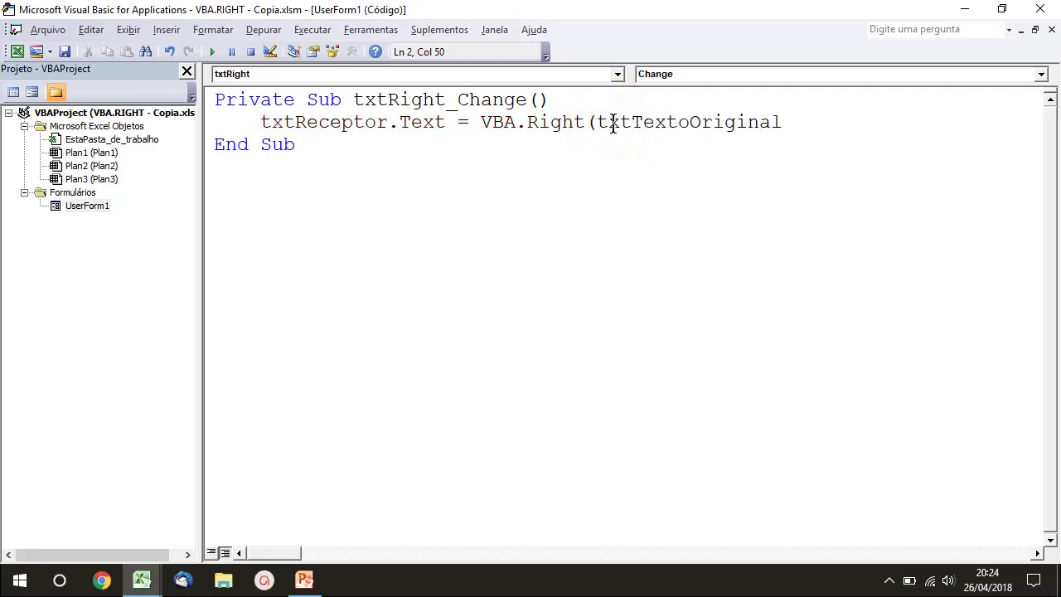
text(.TEXT)
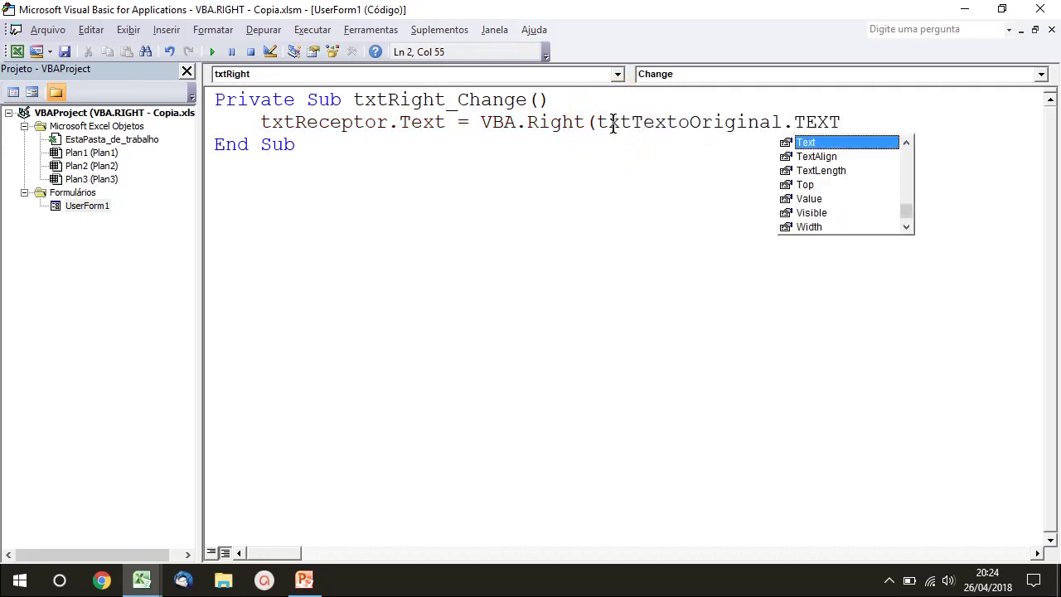
text(,)
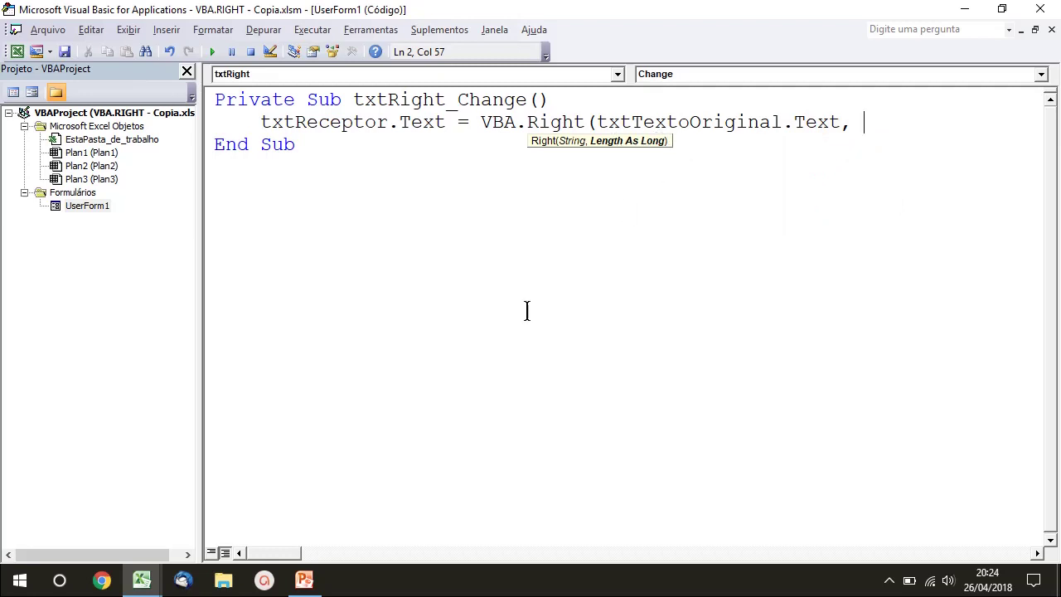
text(TXTR)
text(I)
key(ctrl+space)
text(.)
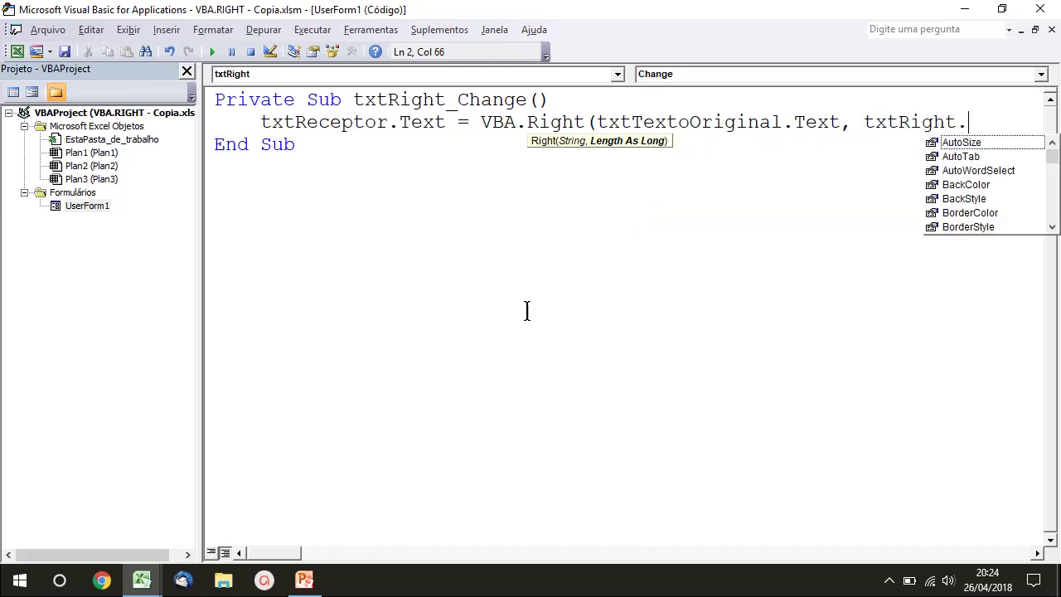
text(TEXT))
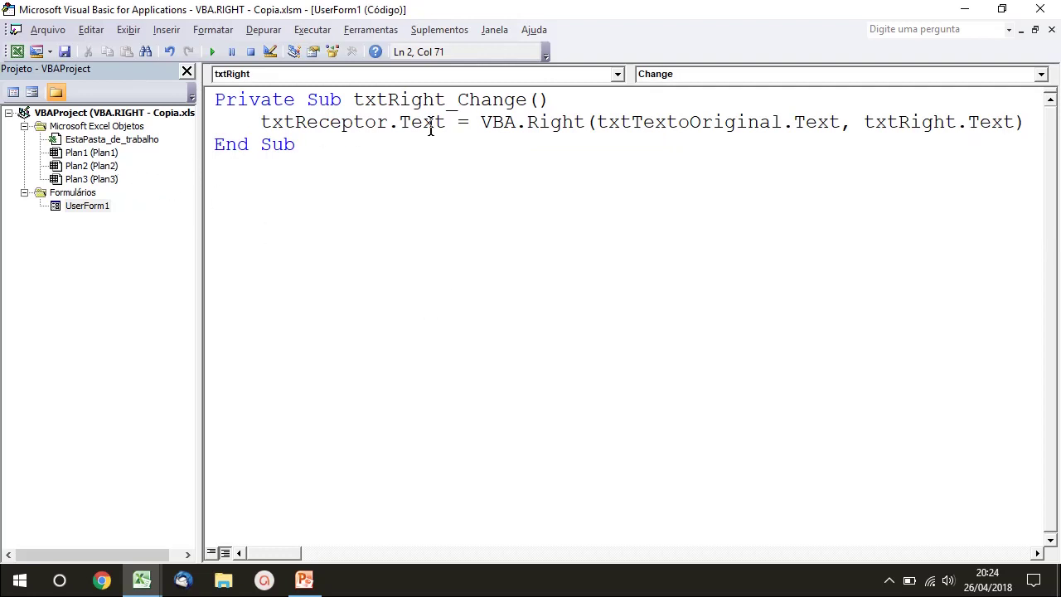
Insert 'On Error GoTo Erro' below the Sub txtRight_Change header.
click(568, 99)
key(Return)
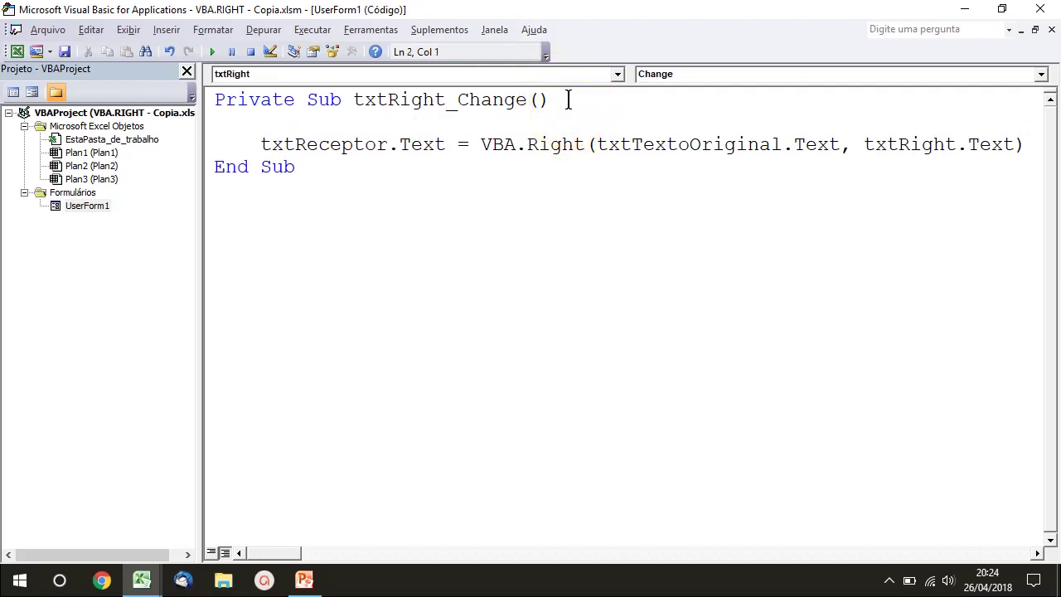
text(ON ERROR )
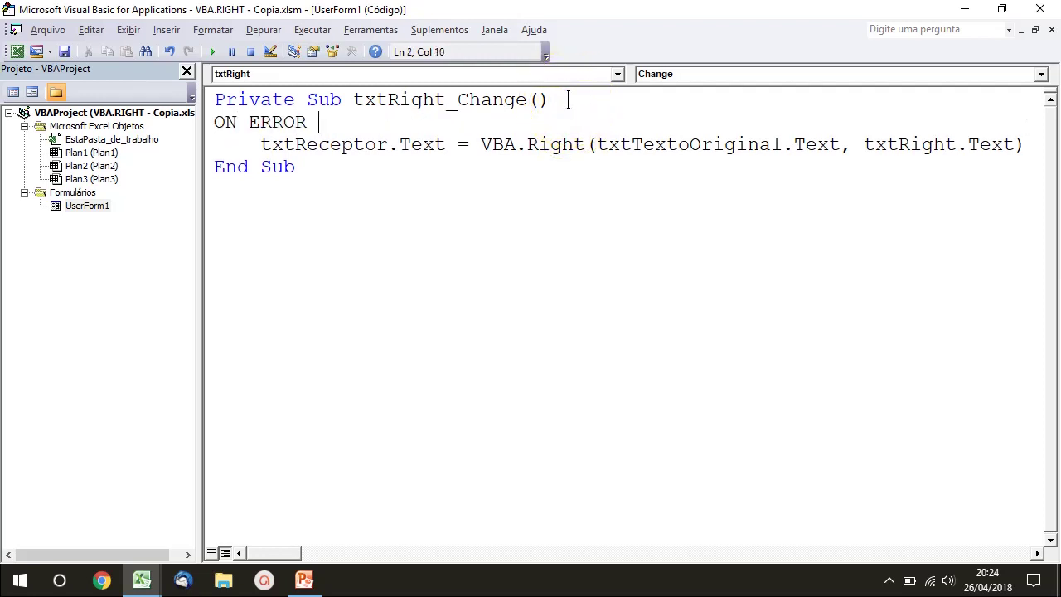
text(GOTO)
key(Caps_Lock)
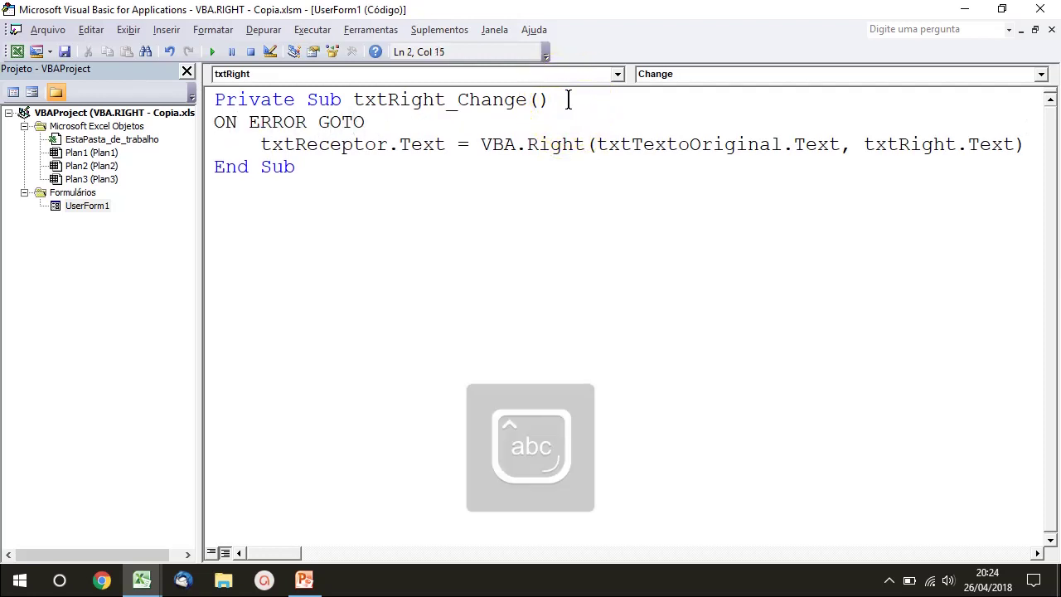
text(Erro)
key(Down)
Add an 'Erro:' label after the assignment line and run the UserForm with F5.
key(End)
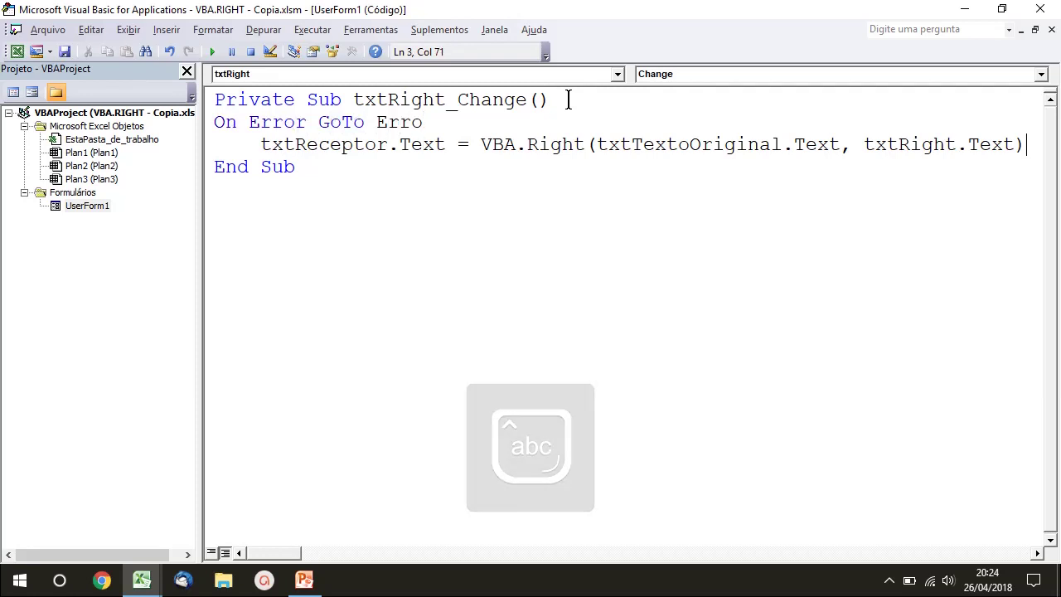
key(Return)
text(Erro:)
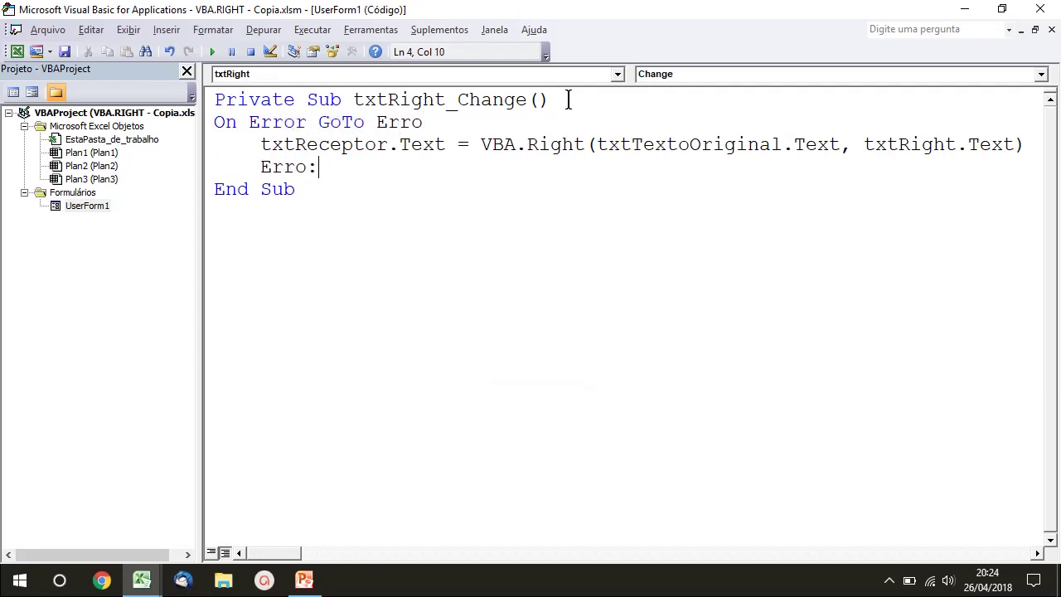
key(Down)
key(Up)
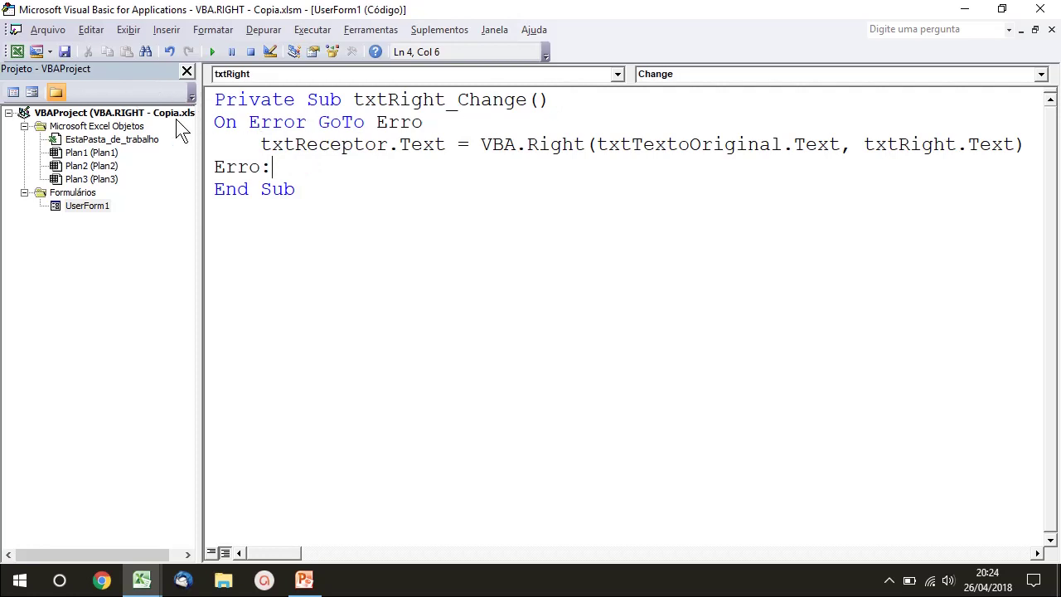
key(F5)
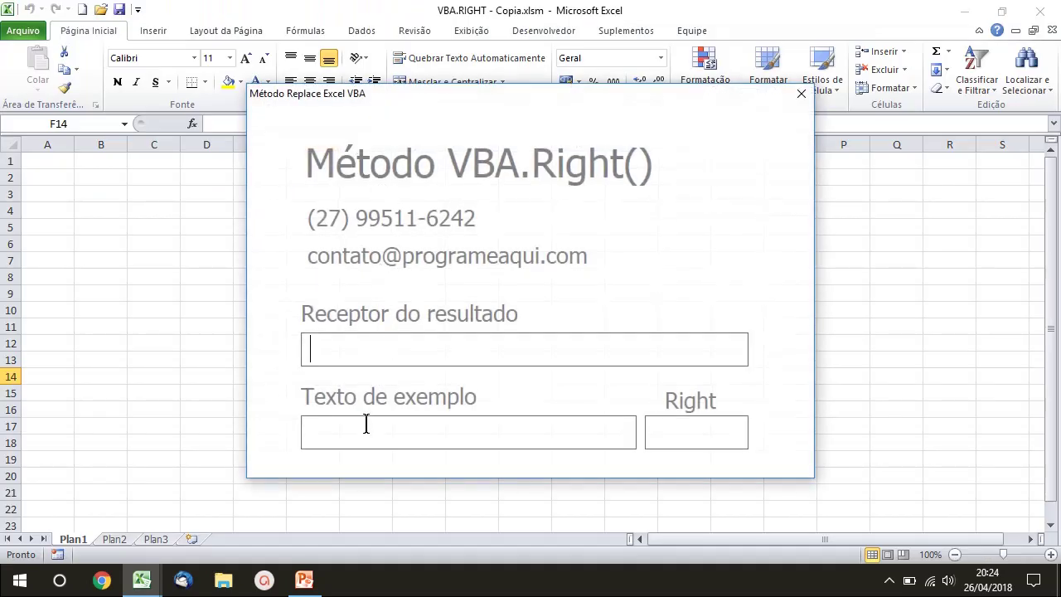
Enter a sample full name in the Texto de exemplo field.
click(367, 423)
text(Ediva)
text(n Cabral )
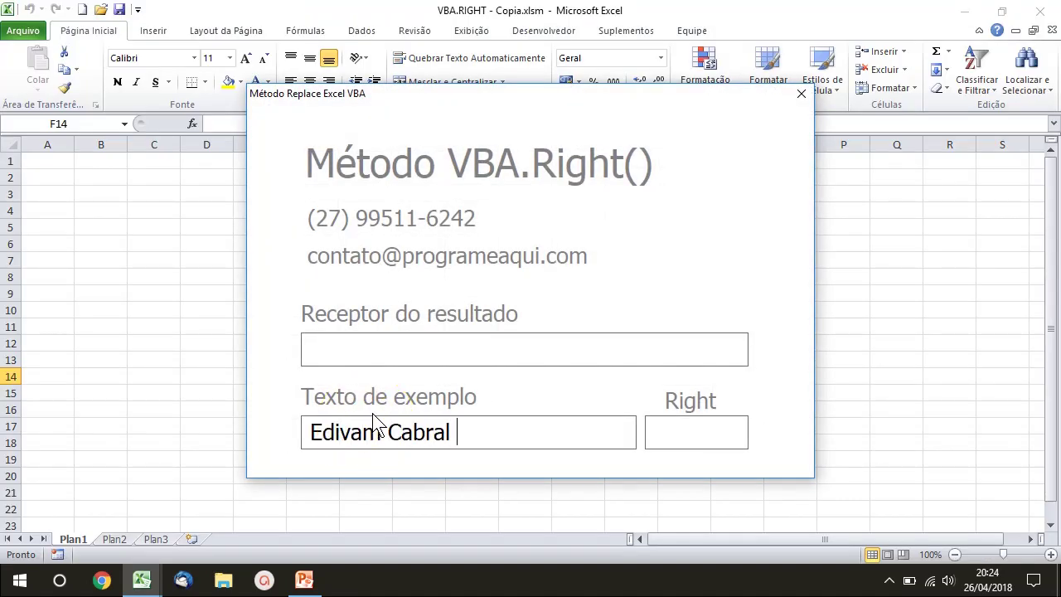
text(da Silva)
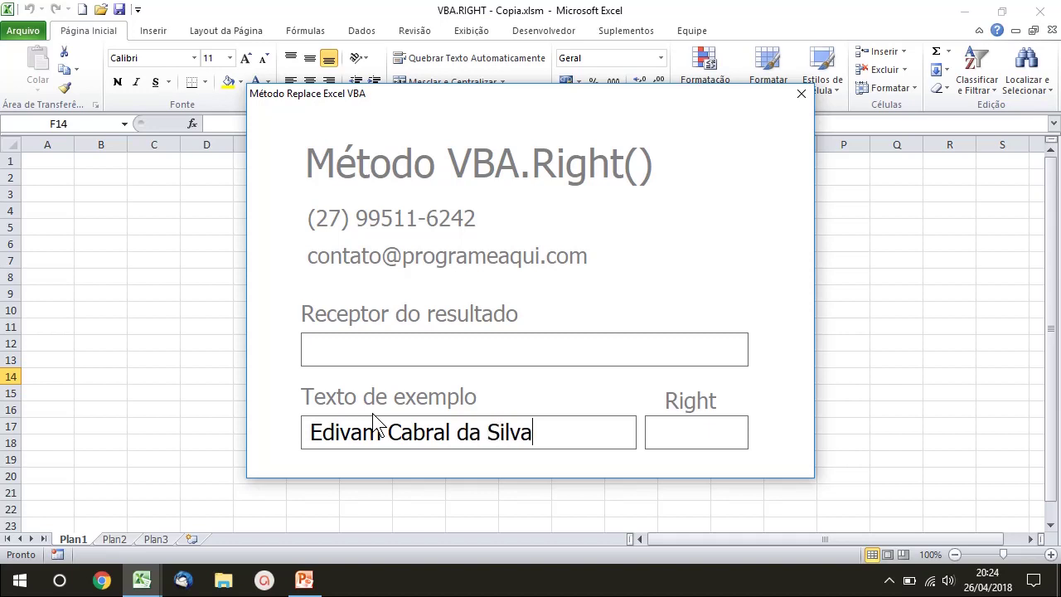
click(713, 427)
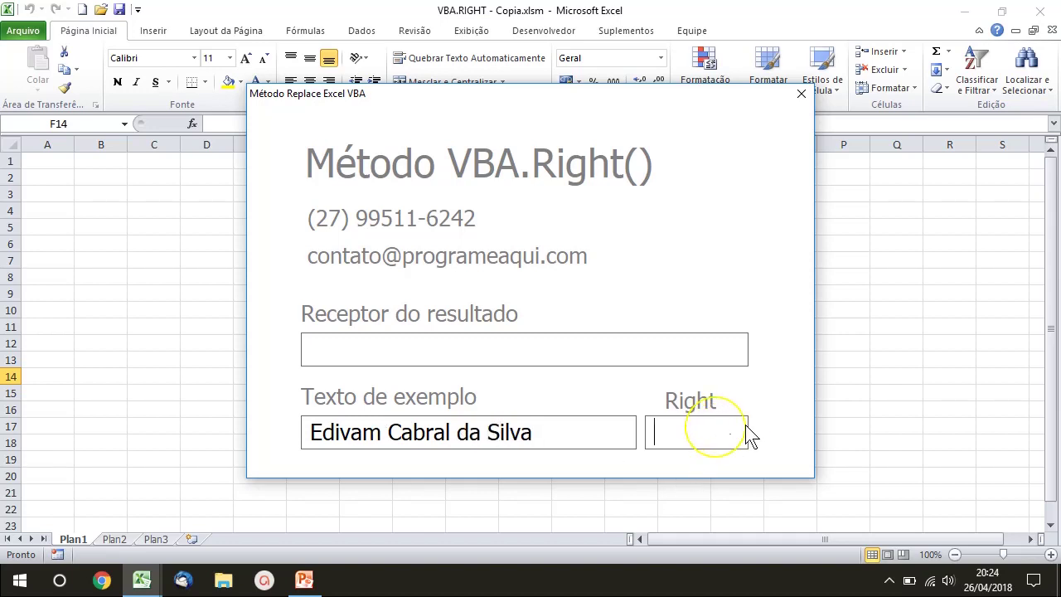
click(562, 349)
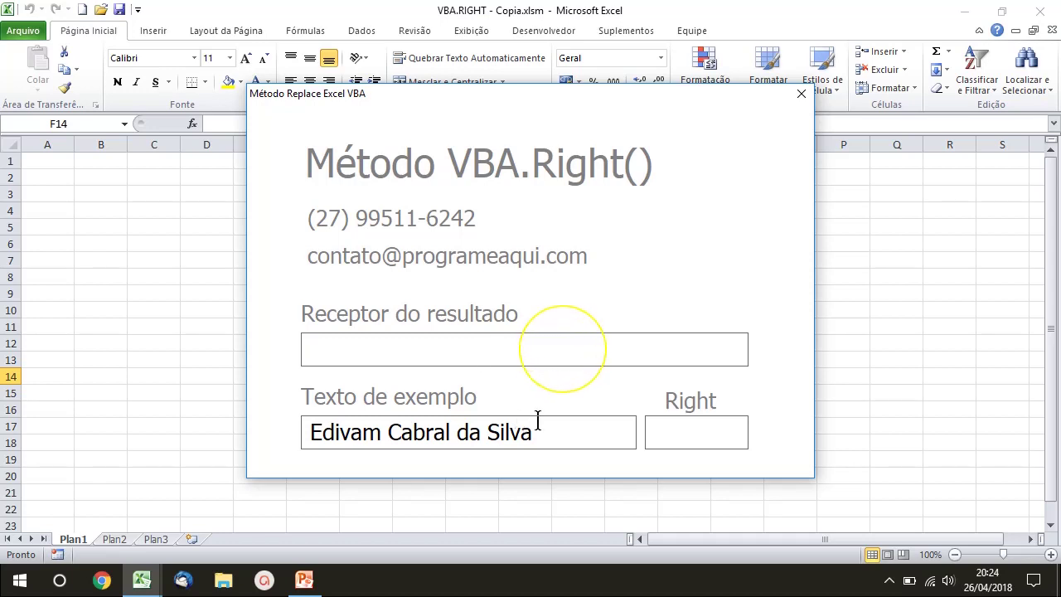
drag(545, 432, 309, 432)
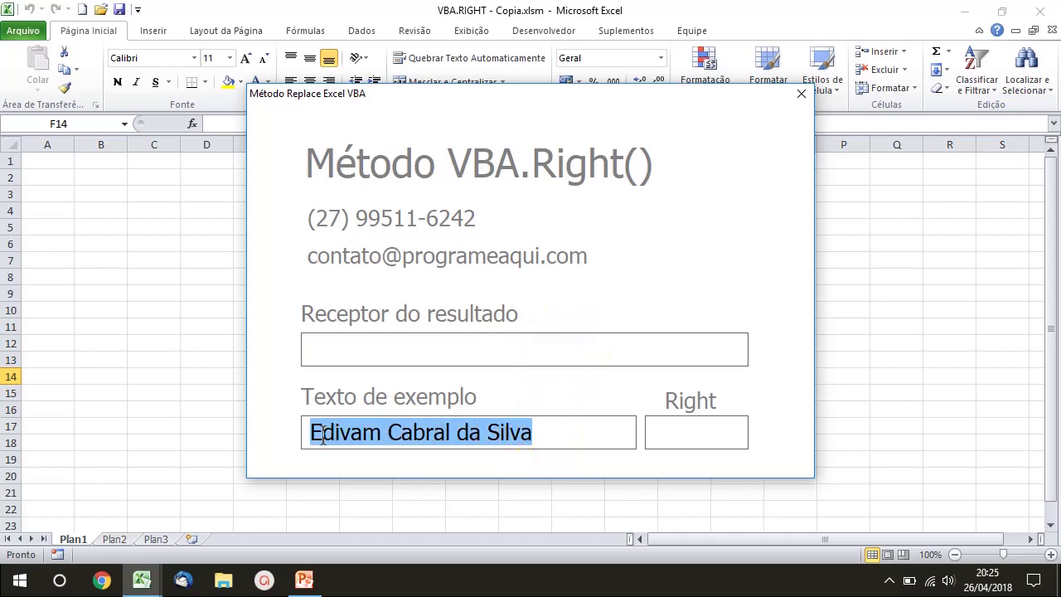
Try Right counts 1, 2, 10, 9 and 8, comparing the result with the name's trailing characters.
click(676, 433)
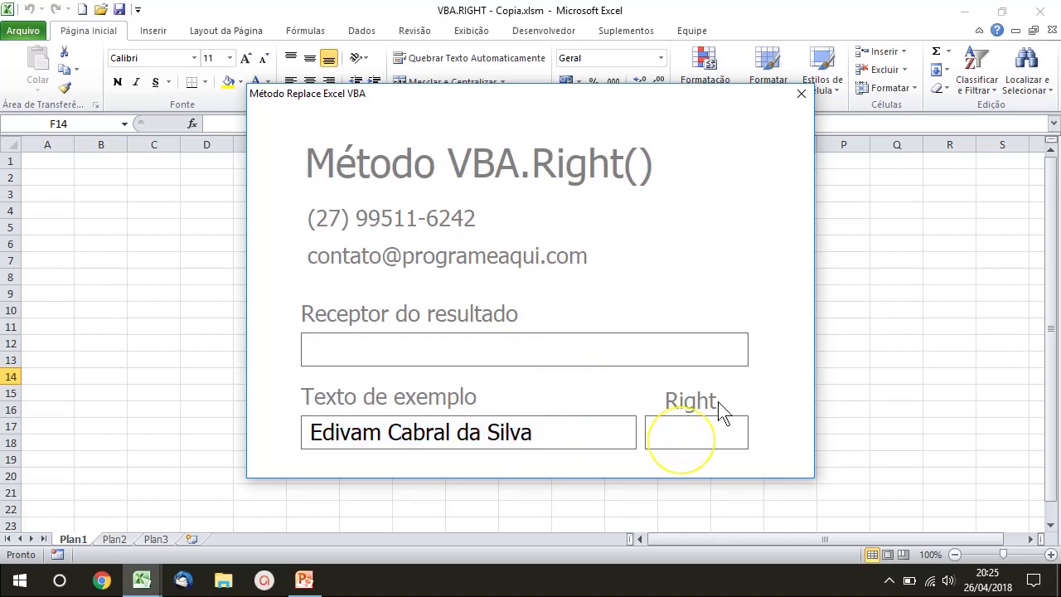
text(1)
key(BackSpace)
text(2)
key(BackSpace)
text(10)
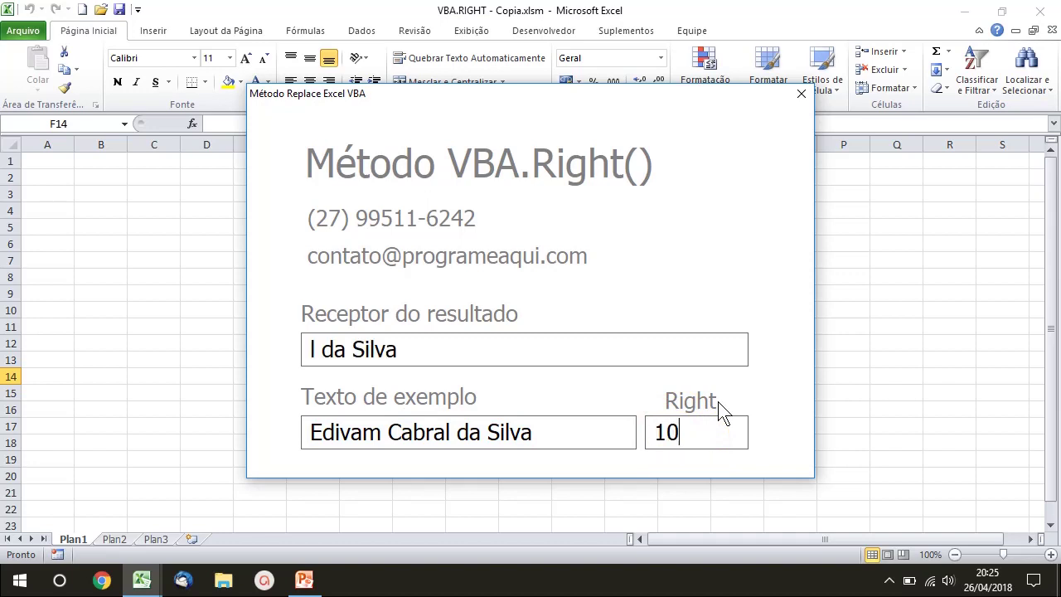
key(BackSpace)
key(BackSpace)
text(9)
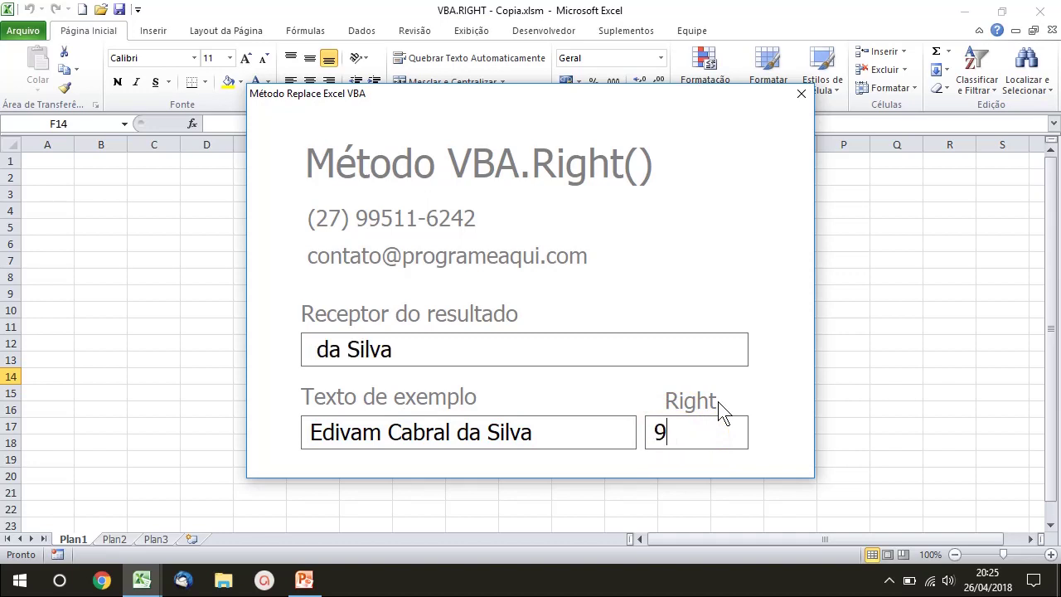
key(BackSpace)
text(8)
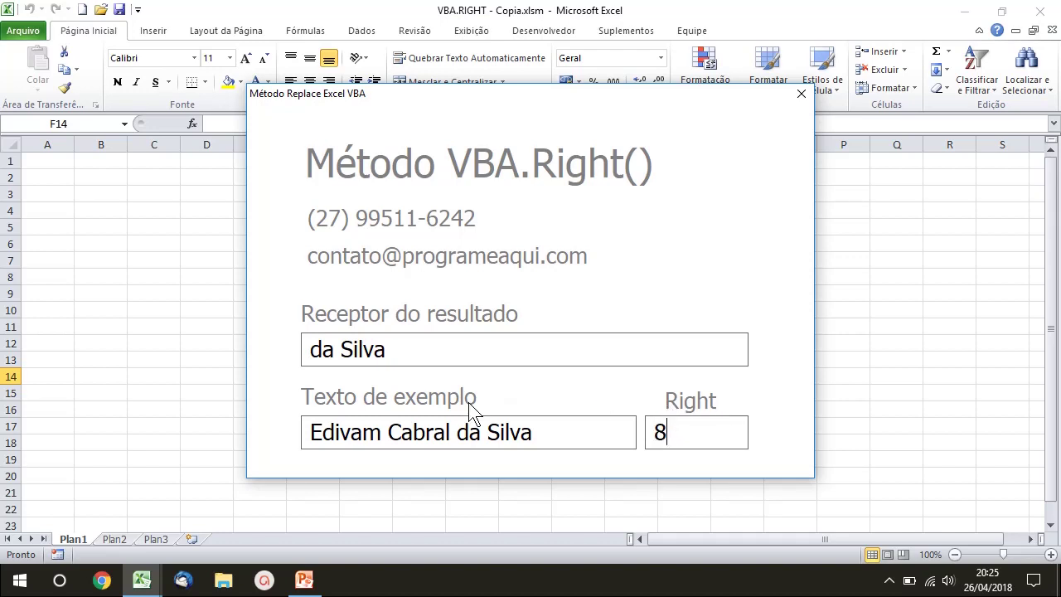
drag(307, 431, 369, 432)
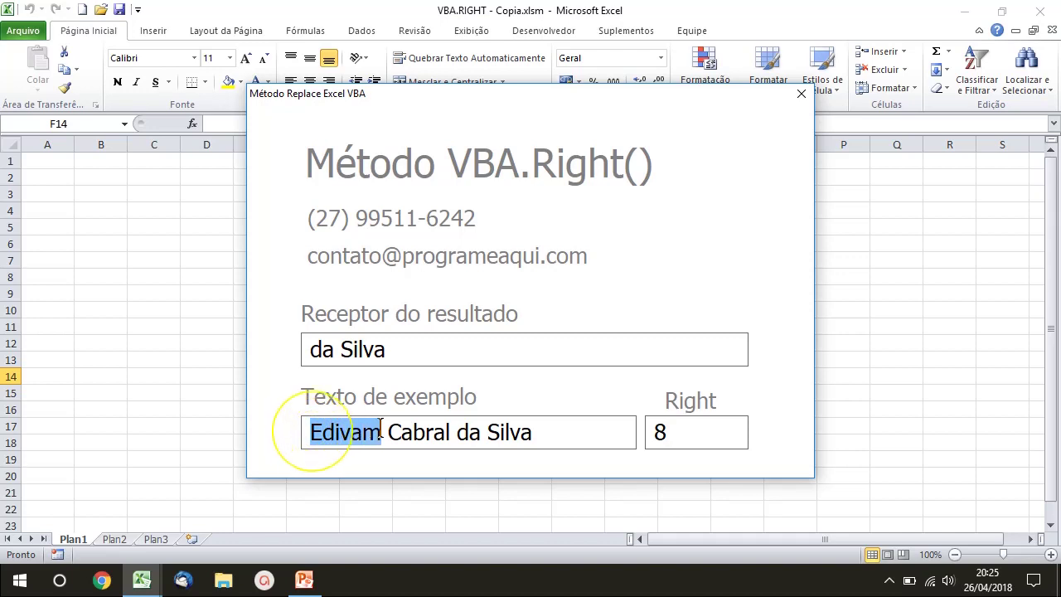
drag(572, 436, 448, 444)
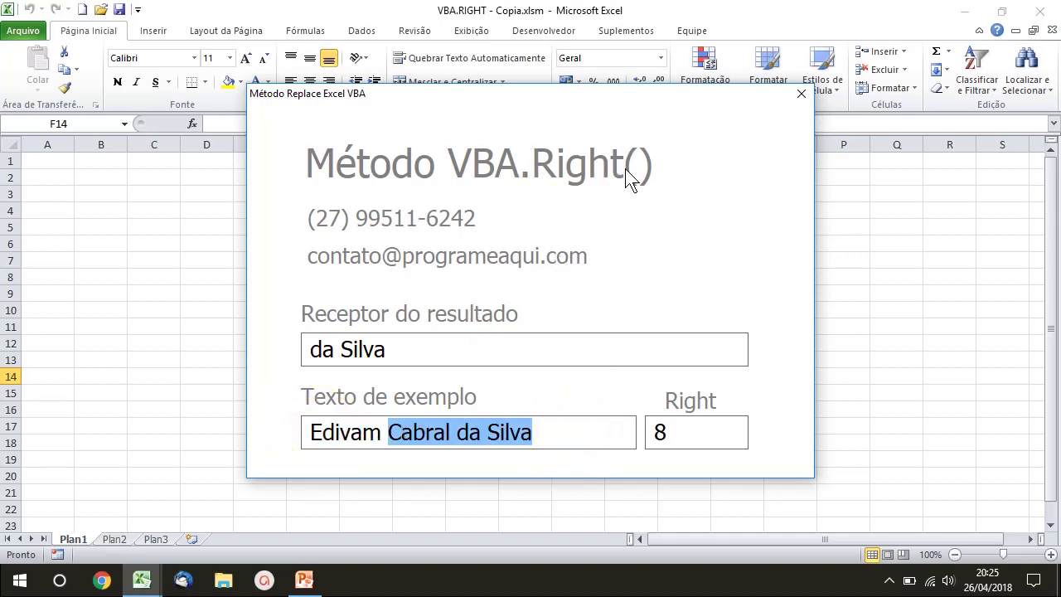
Close the running test form to return to the UserForm1 designer.
click(800, 96)
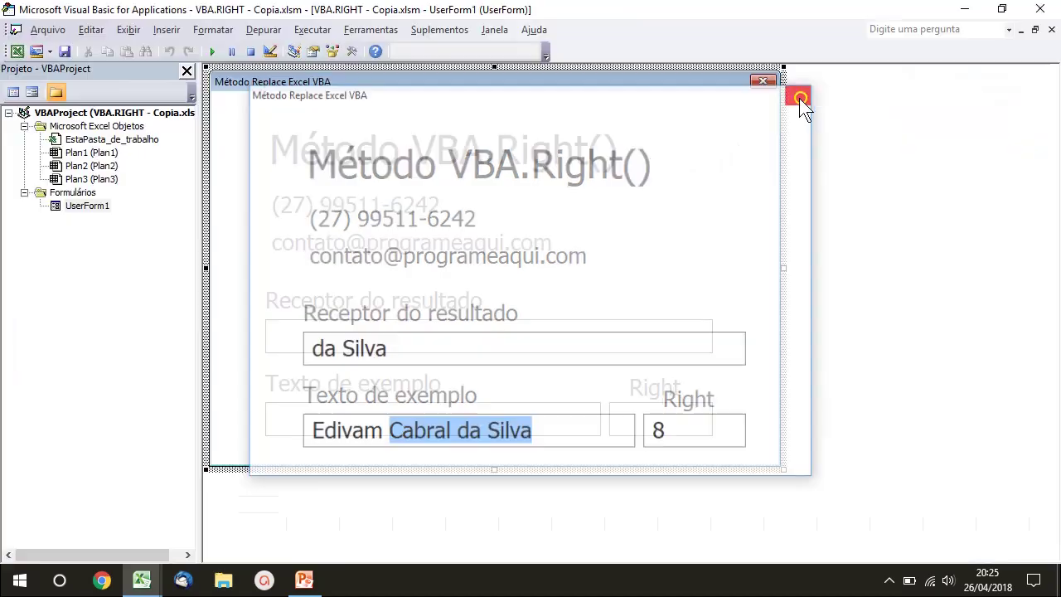